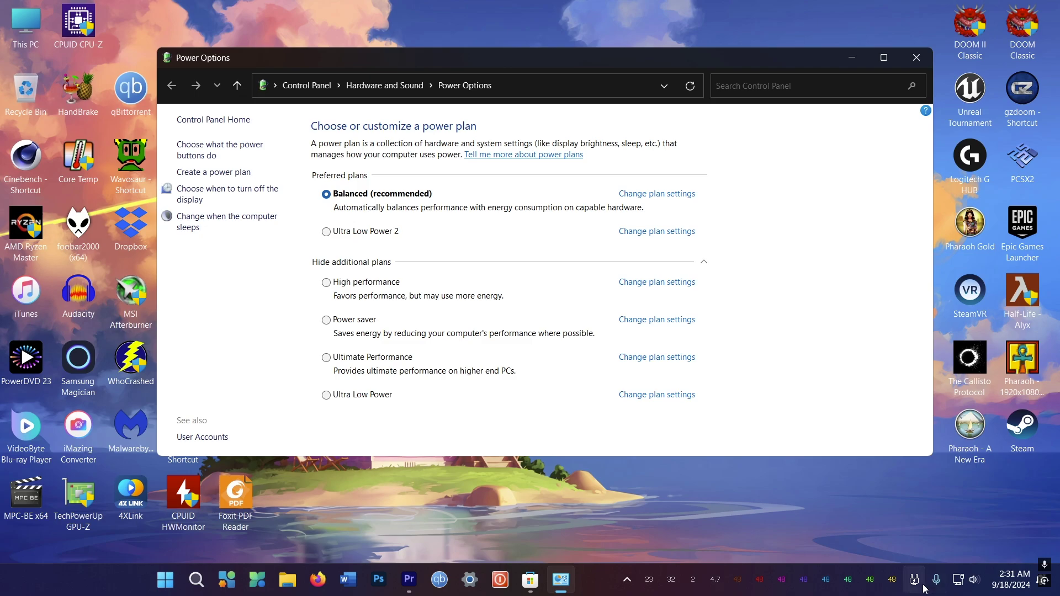
Step: Activate Ultra Low Power 2 from the PowerPlanSwitcher tray flyout
click(915, 579)
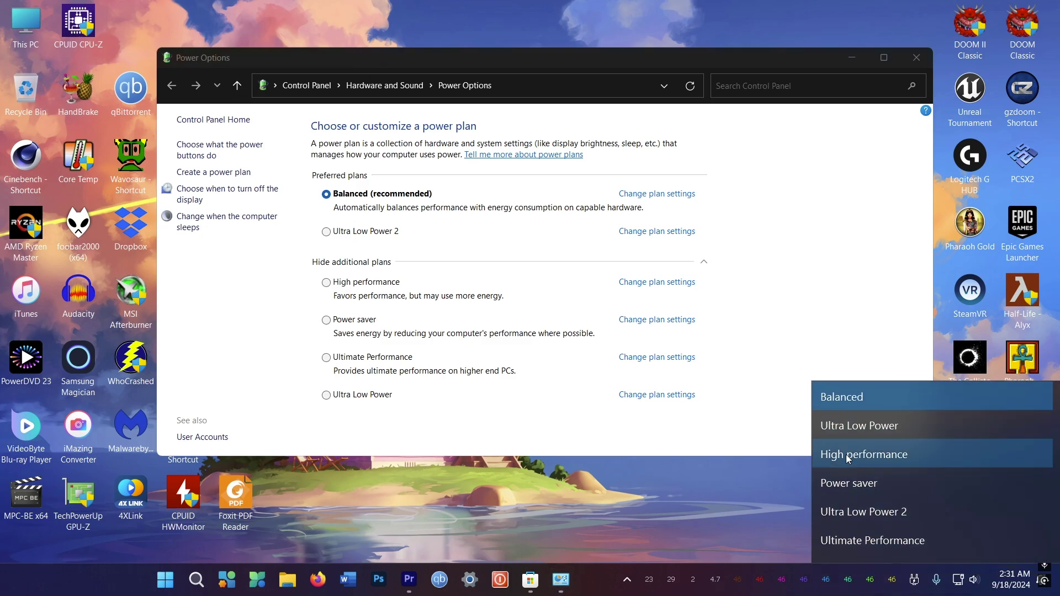
click(848, 517)
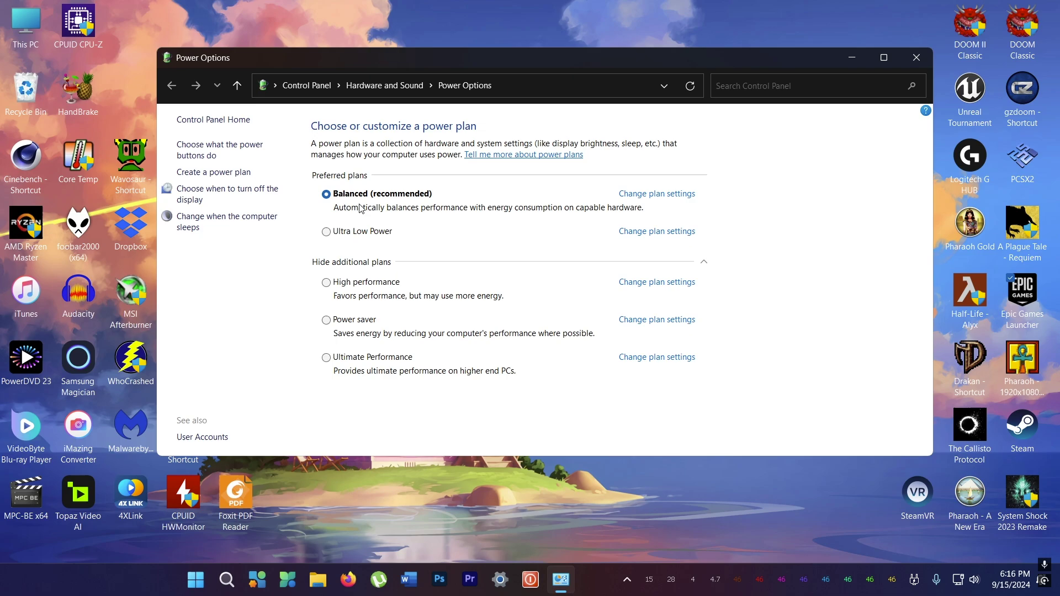
Step: Start a new Ultra Low Power 2 plan based on Power saver and continue
click(206, 174)
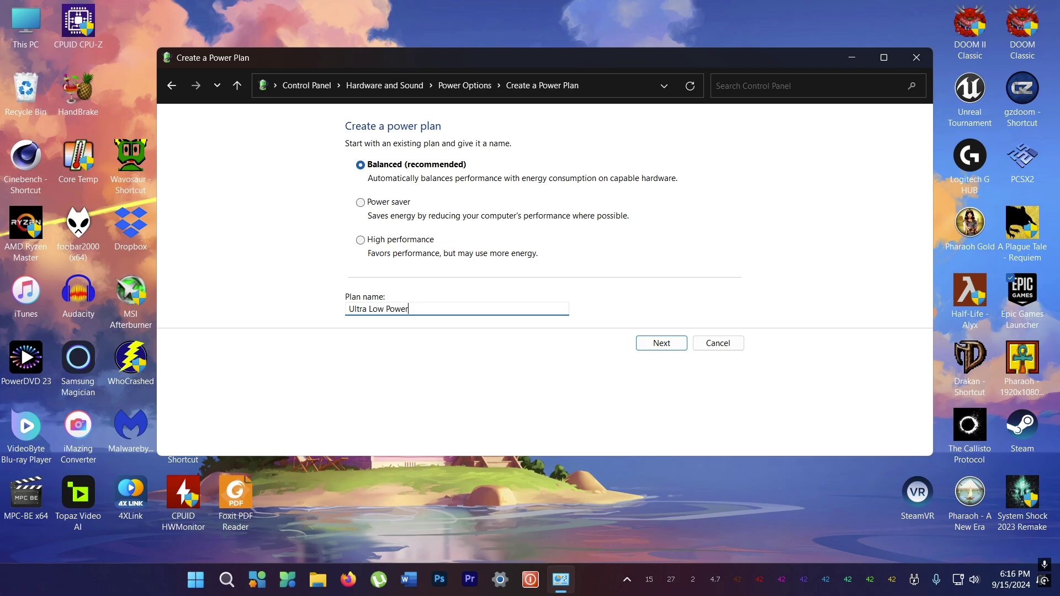
click(361, 203)
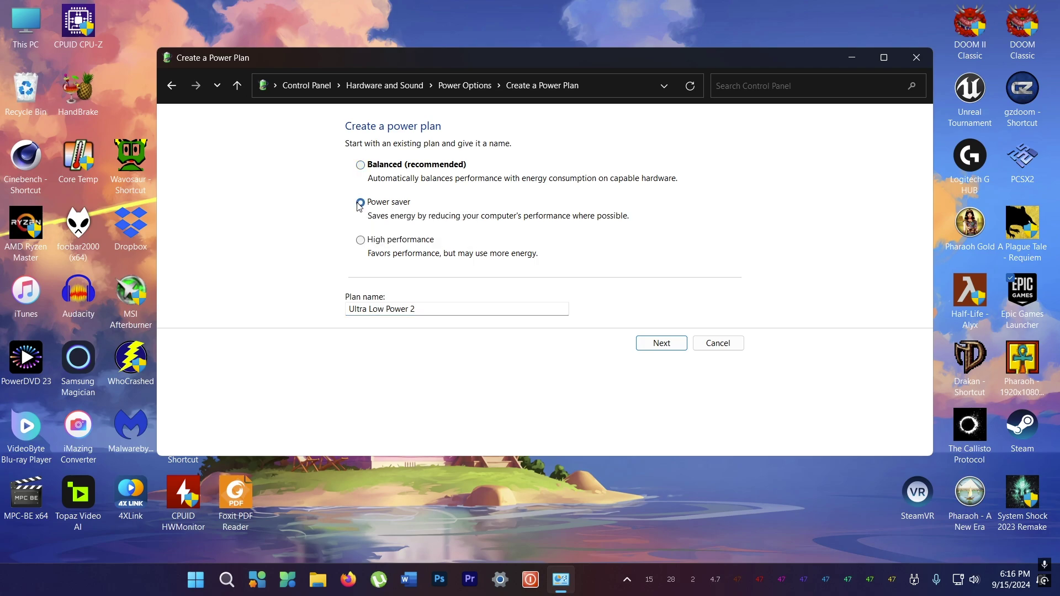
click(668, 344)
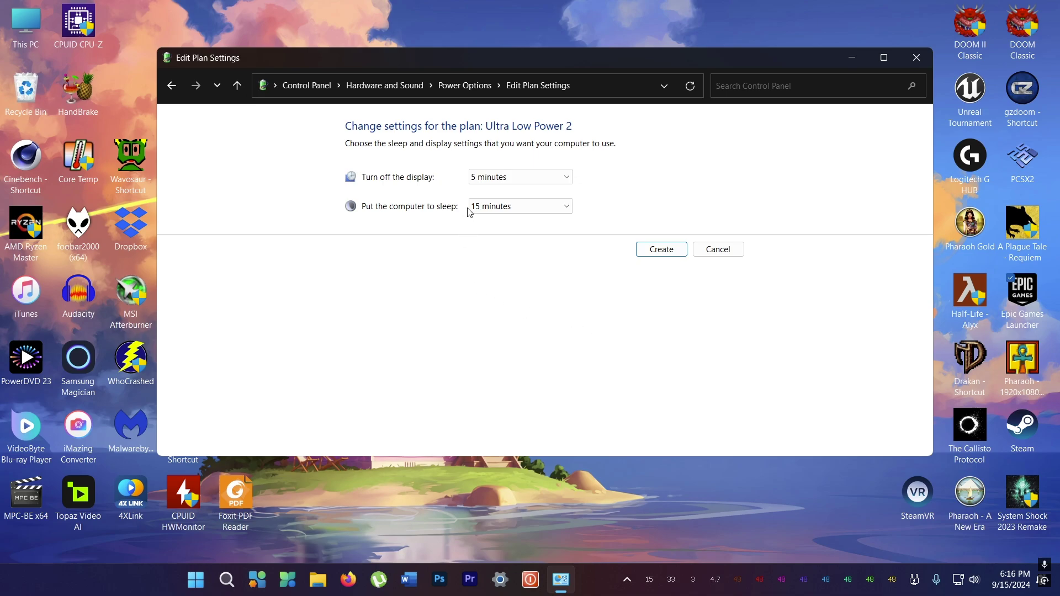
Step: Set sleep to Never, create Ultra Low Power 2, and reopen its plan settings
click(500, 208)
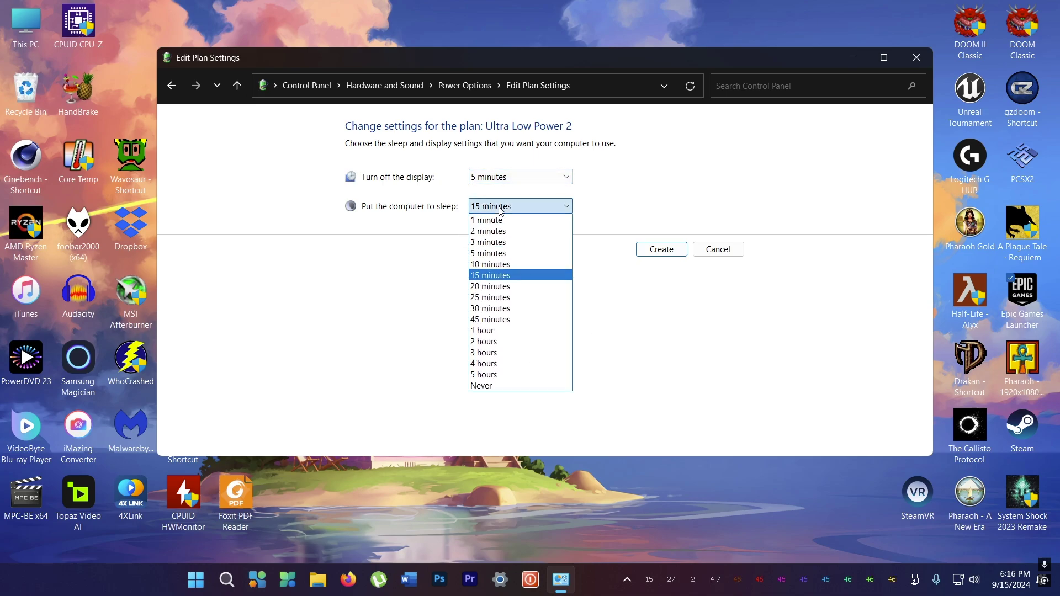
click(489, 388)
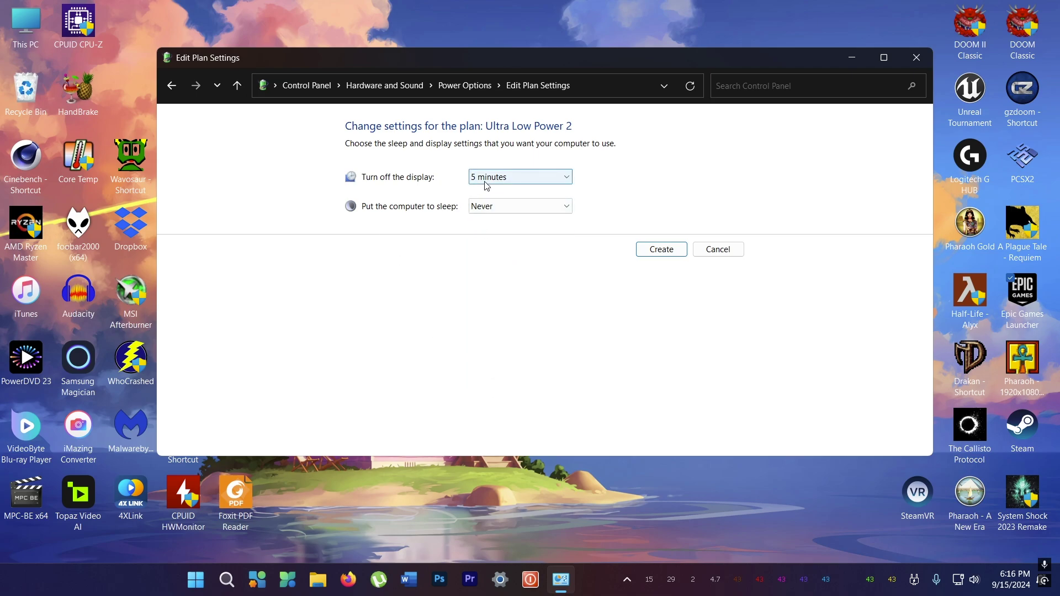
click(661, 249)
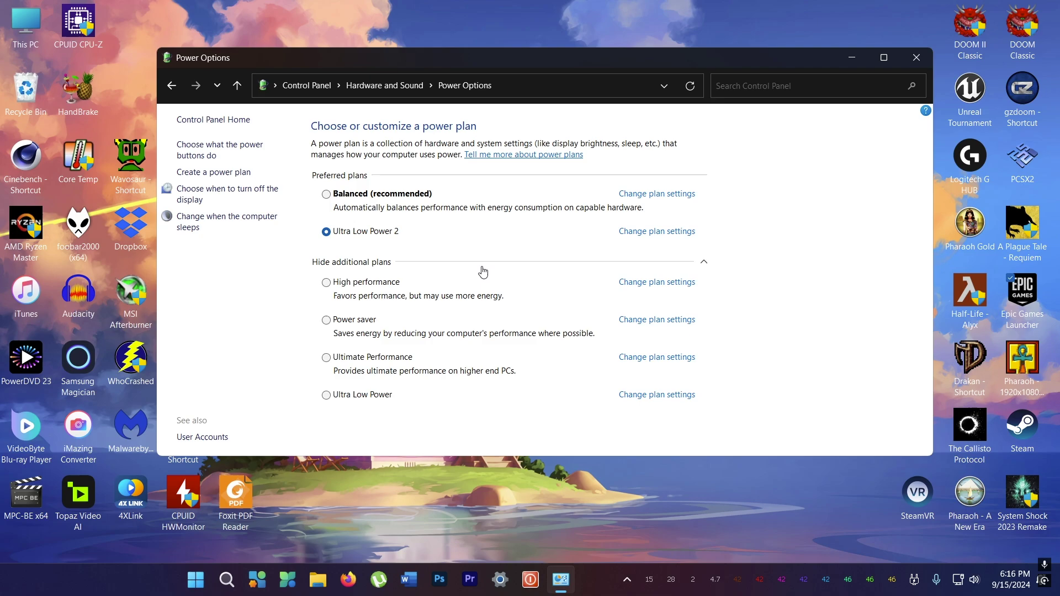
click(632, 235)
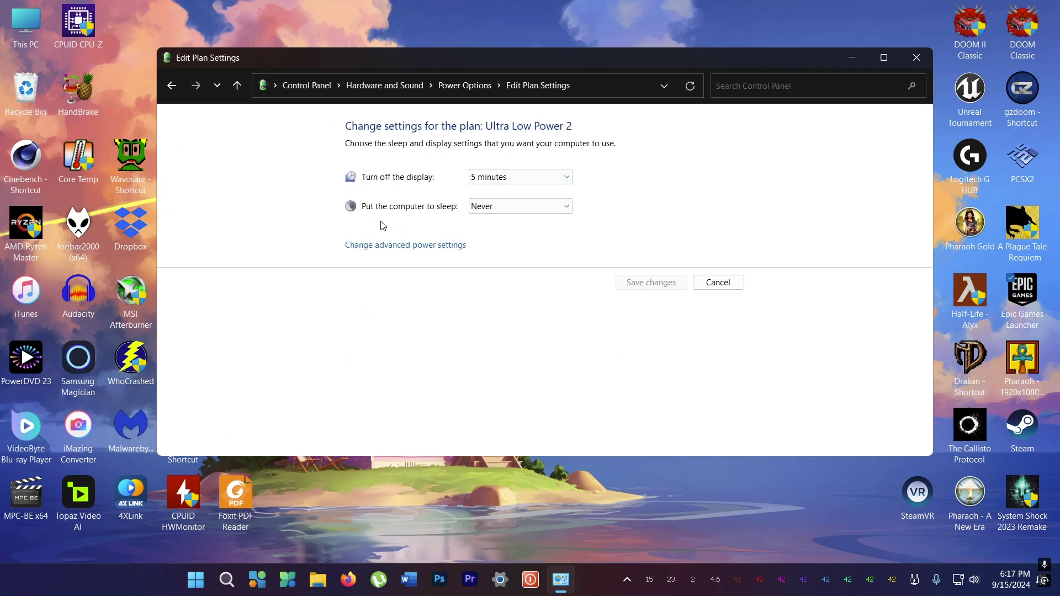
Step: In advanced settings, pause the desktop slide show and set wireless adapter to Maximum Power Saving
click(376, 251)
mouse_move(177, 52)
mouse_down()
mouse_move(426, 83)
mouse_move(504, 78)
mouse_up()
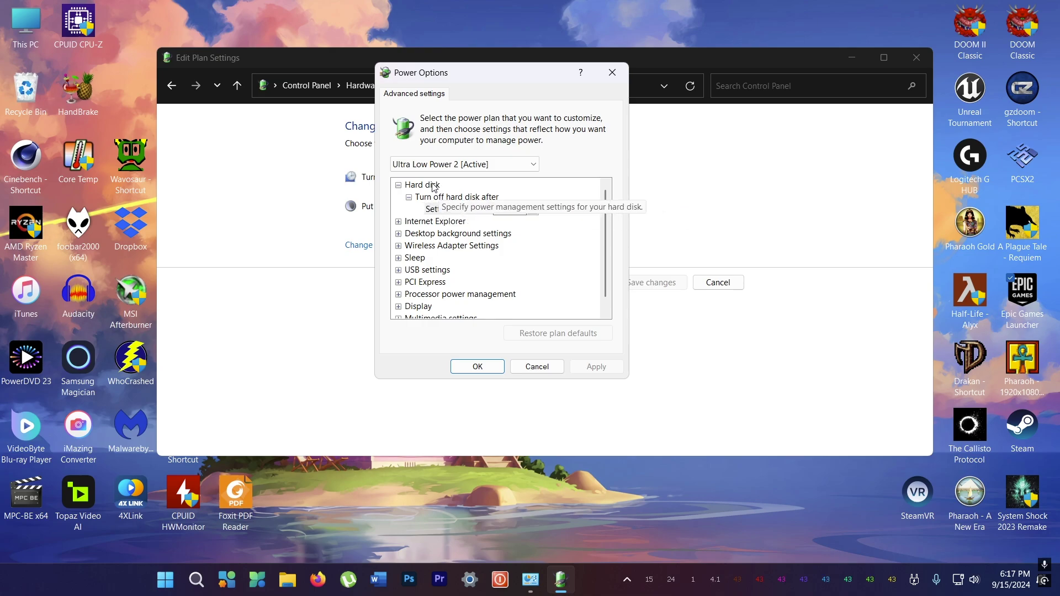
text(5 Minutes)
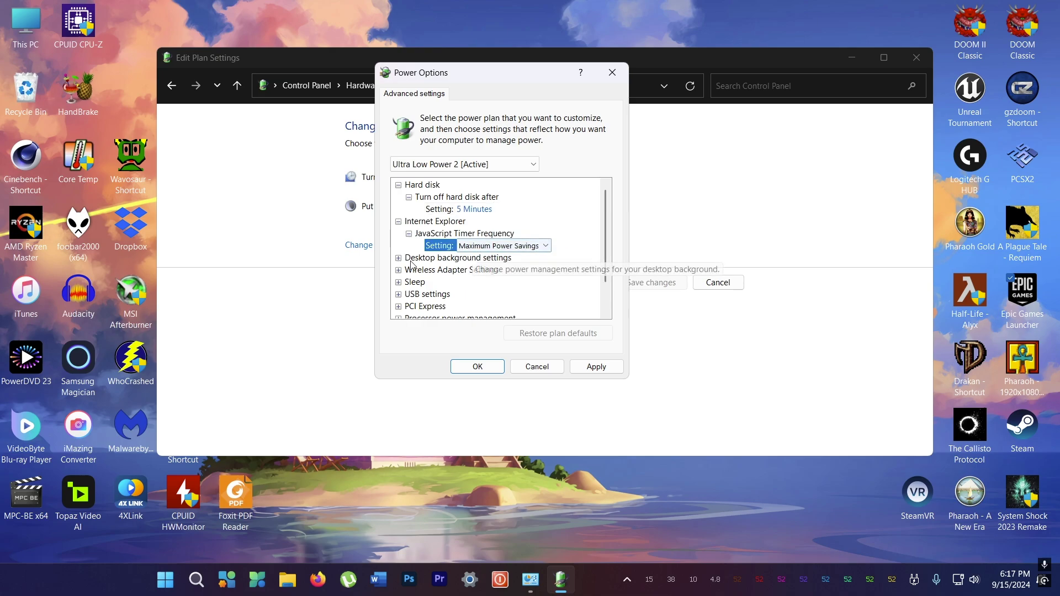
click(398, 257)
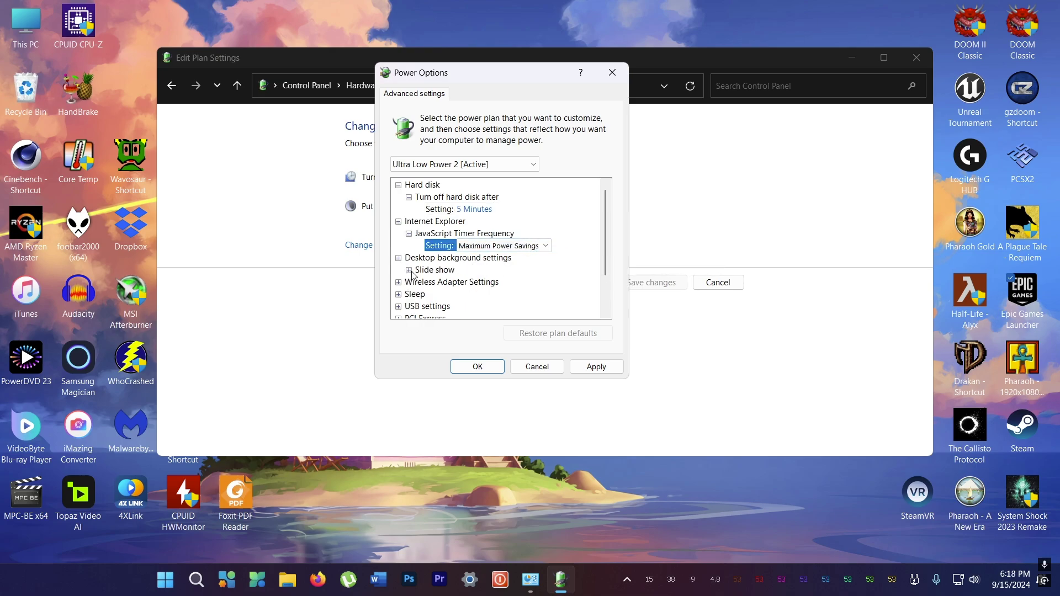
click(409, 270)
click(468, 283)
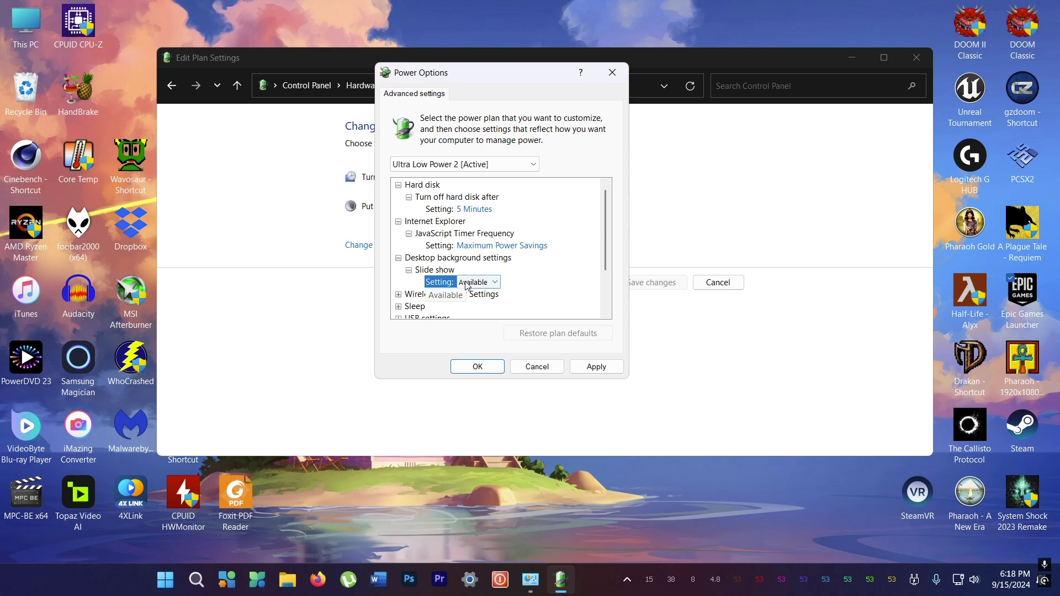
click(495, 283)
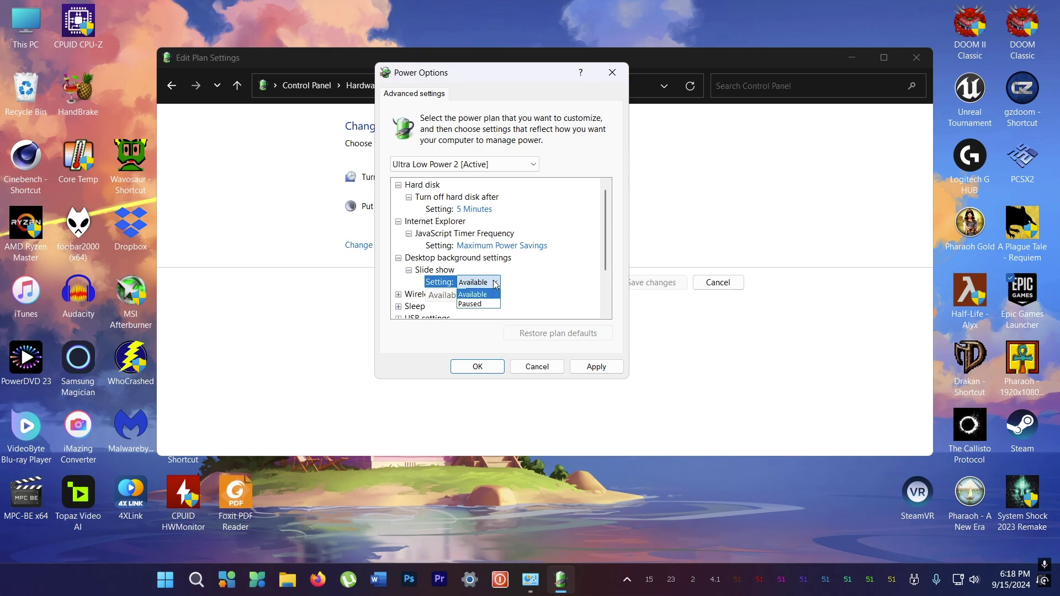
click(472, 303)
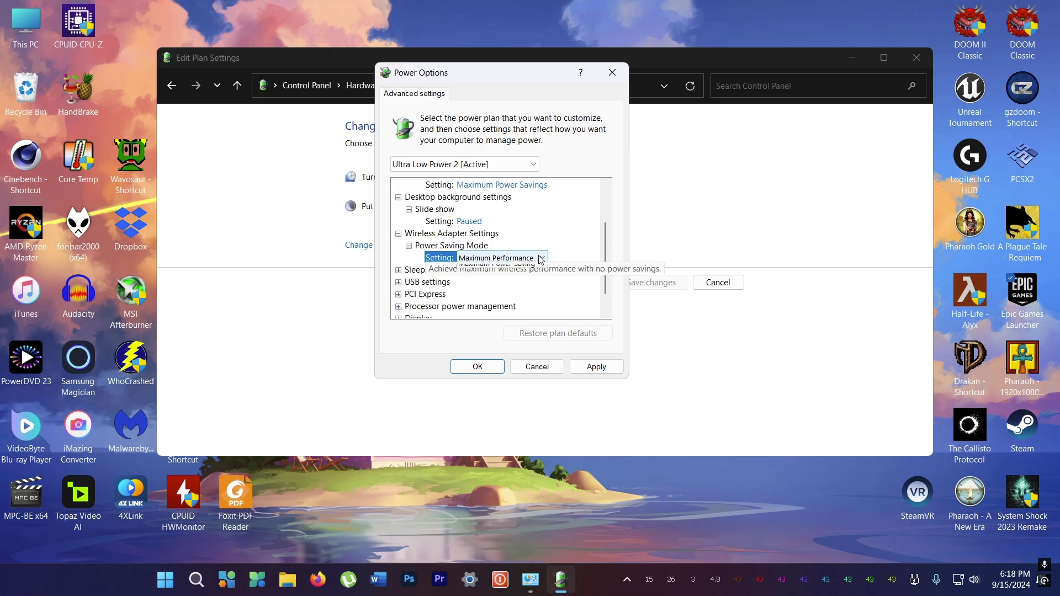
click(541, 258)
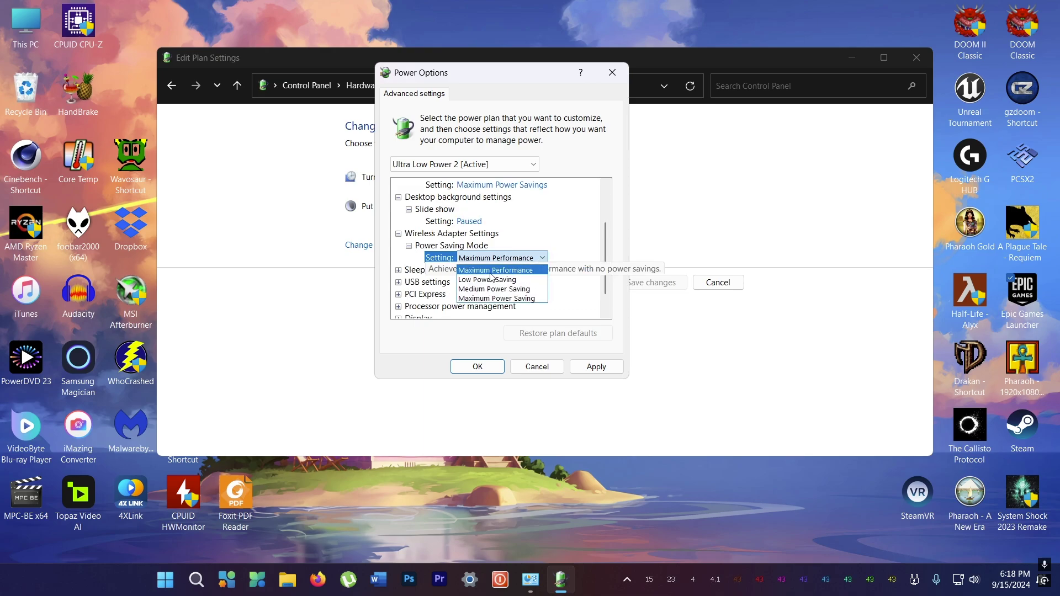
click(490, 299)
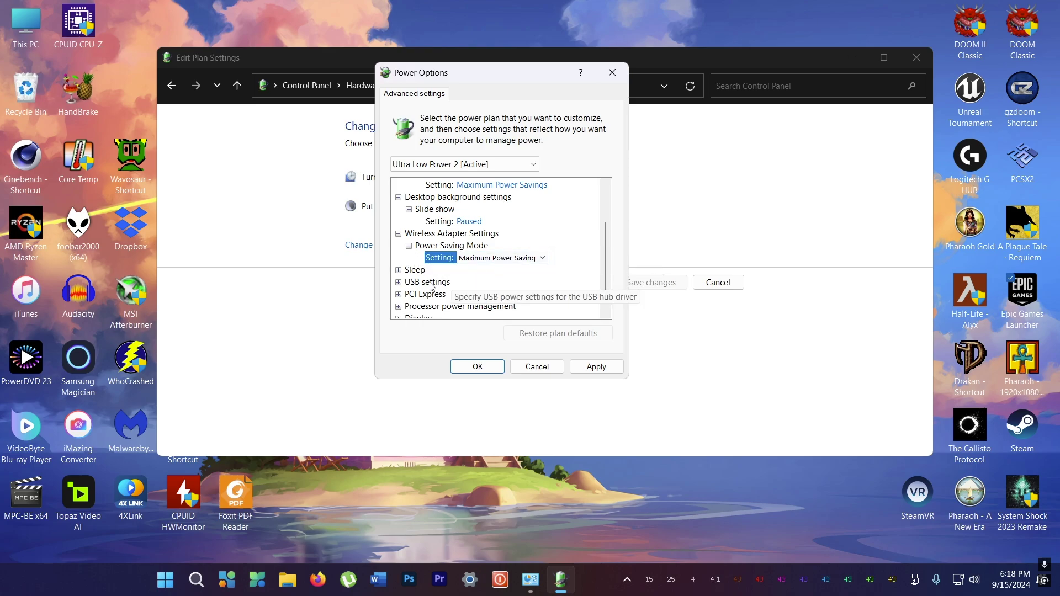
scroll(485, 286, down, 1)
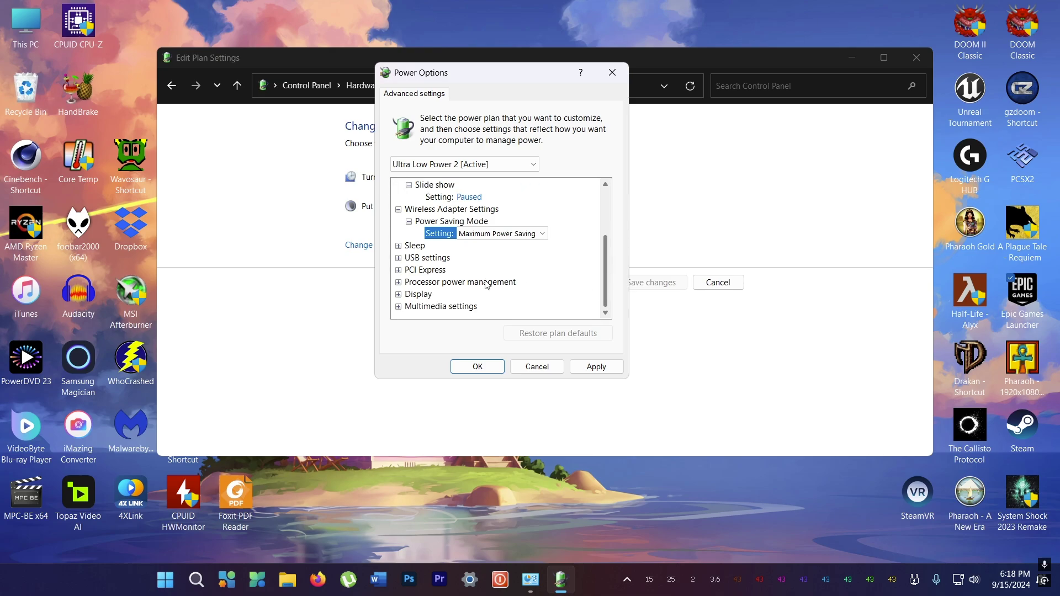
Step: Reveal the Sleep after timer and PCI Express Link State Power Management values
click(398, 246)
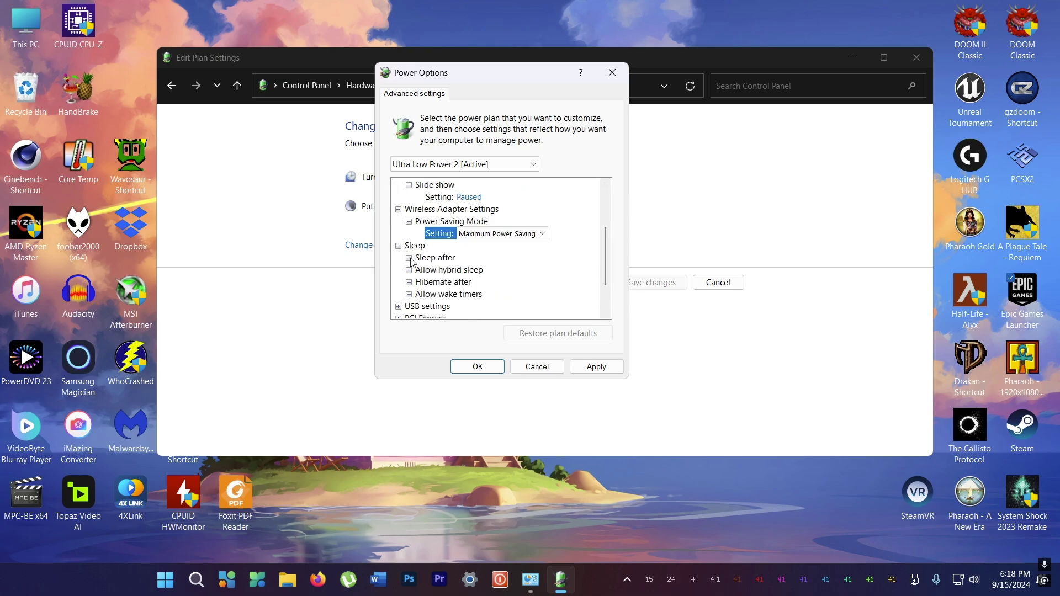
click(409, 258)
scroll(412, 262, down, 2)
scroll(406, 269, down, 1)
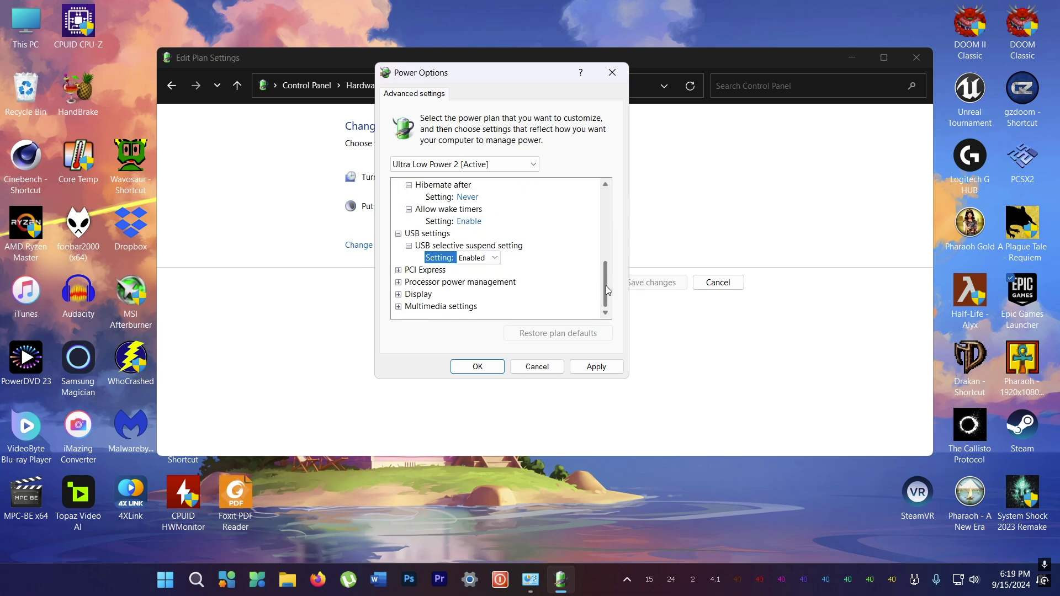
click(399, 270)
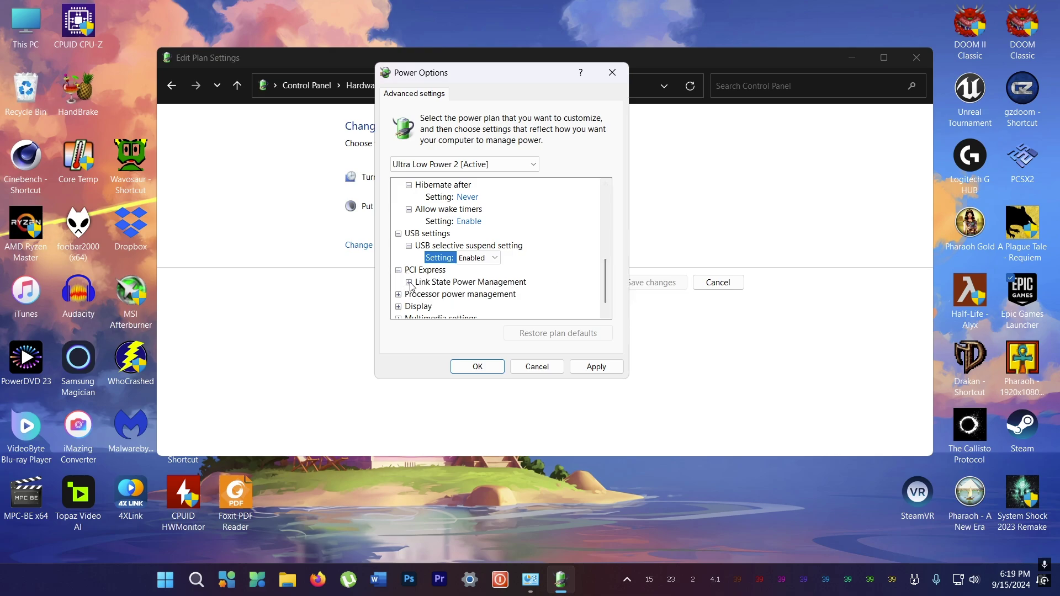
click(409, 282)
scroll(559, 297, down, 1)
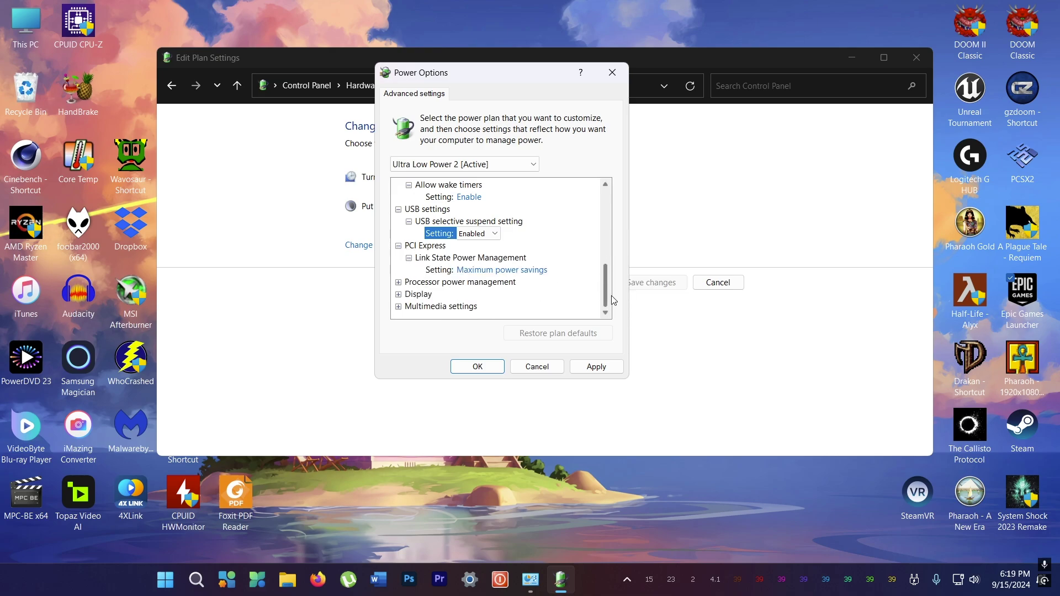
Step: Keep link state at Maximum power savings and show the 5% minimum processor state
click(524, 274)
click(546, 271)
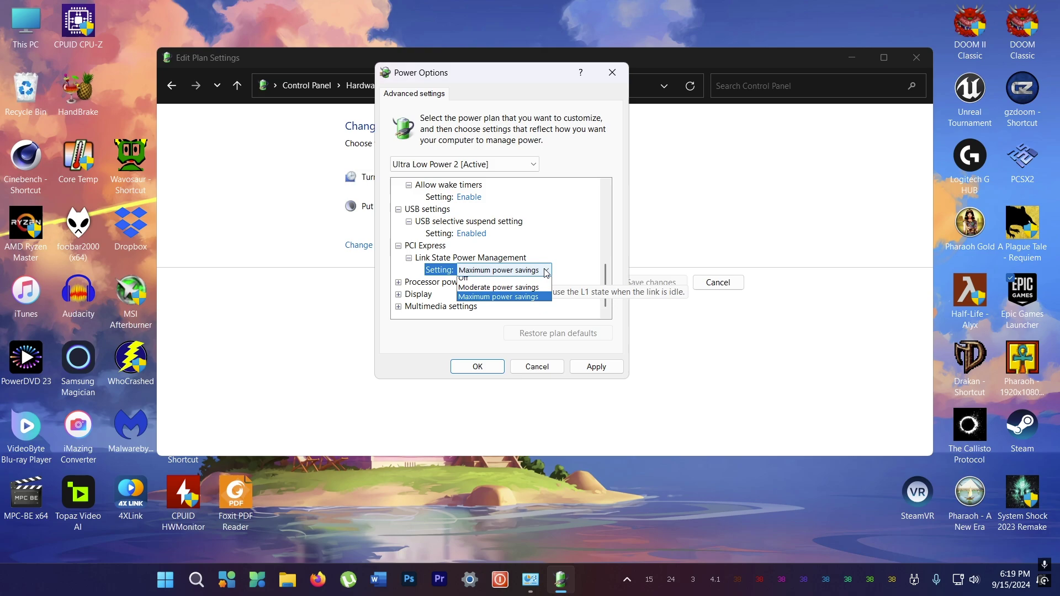
click(546, 271)
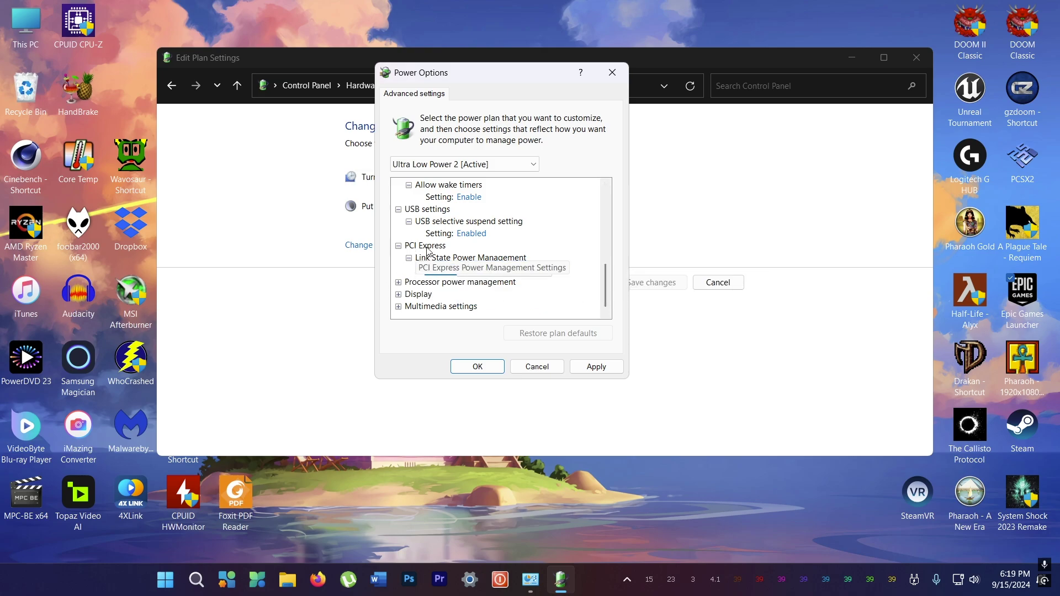
double_click(414, 282)
click(409, 270)
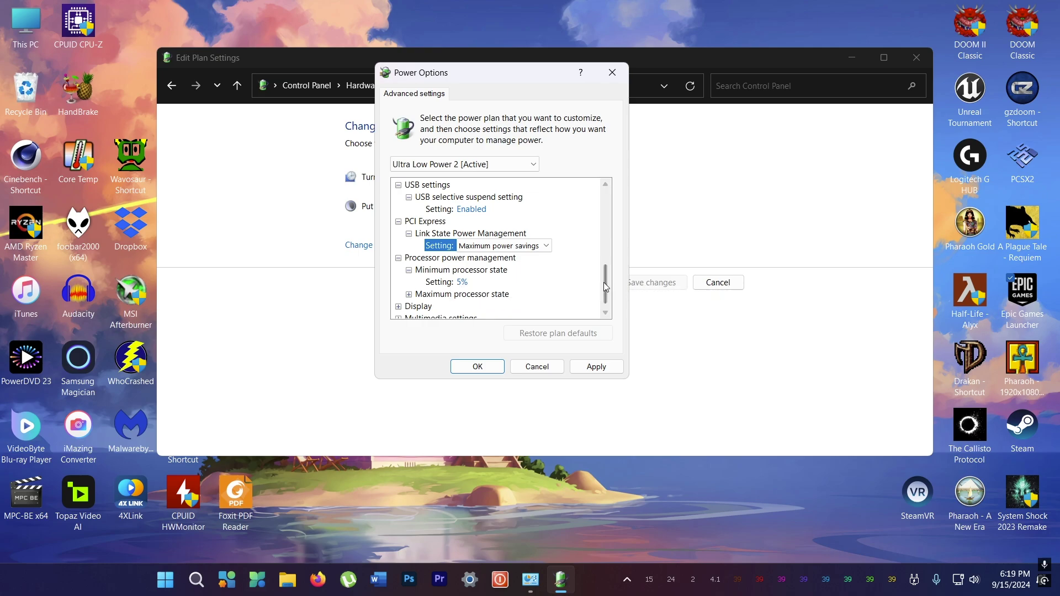
drag(607, 291, 608, 301)
Step: Select the 100% Maximum processor state value so 5 can replace it
click(409, 282)
click(444, 294)
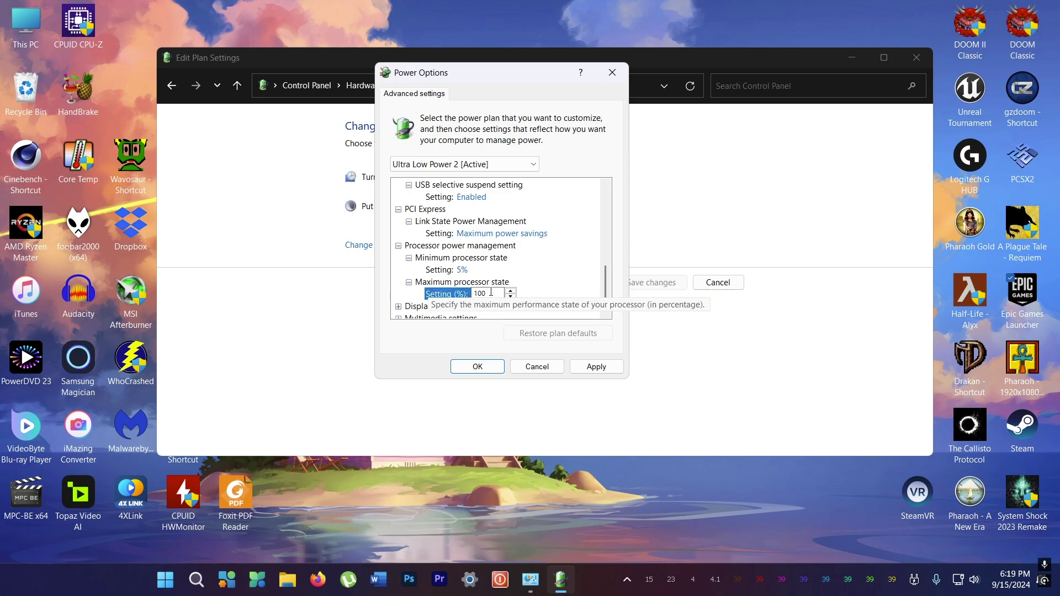
double_click(480, 293)
text(5 Minutes)
Step: Set video bias to power-saving and When playing video to Optimize power savings, then apply
click(517, 294)
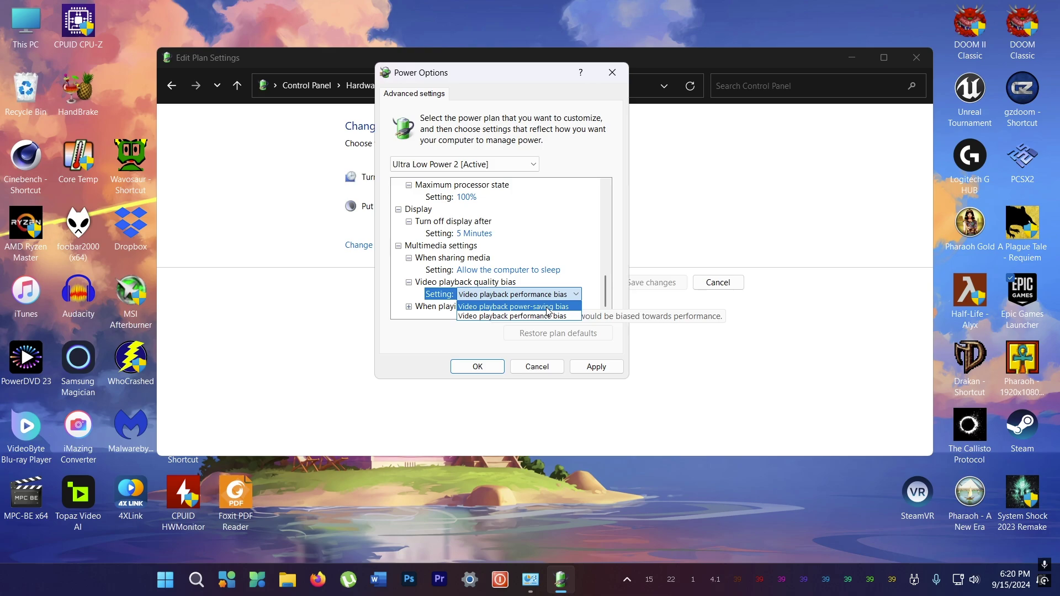
click(513, 307)
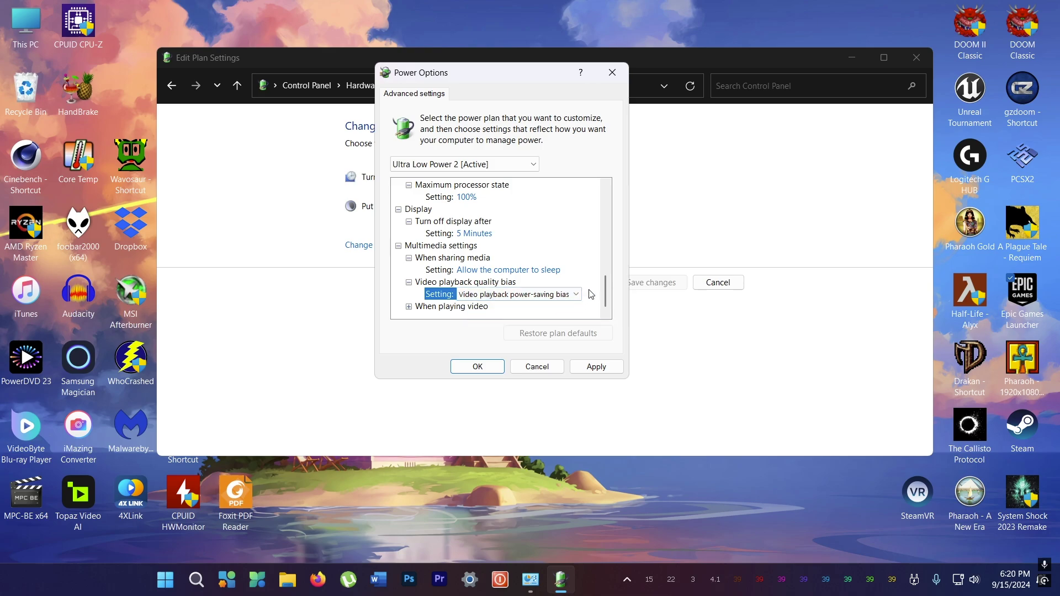
click(451, 306)
click(502, 306)
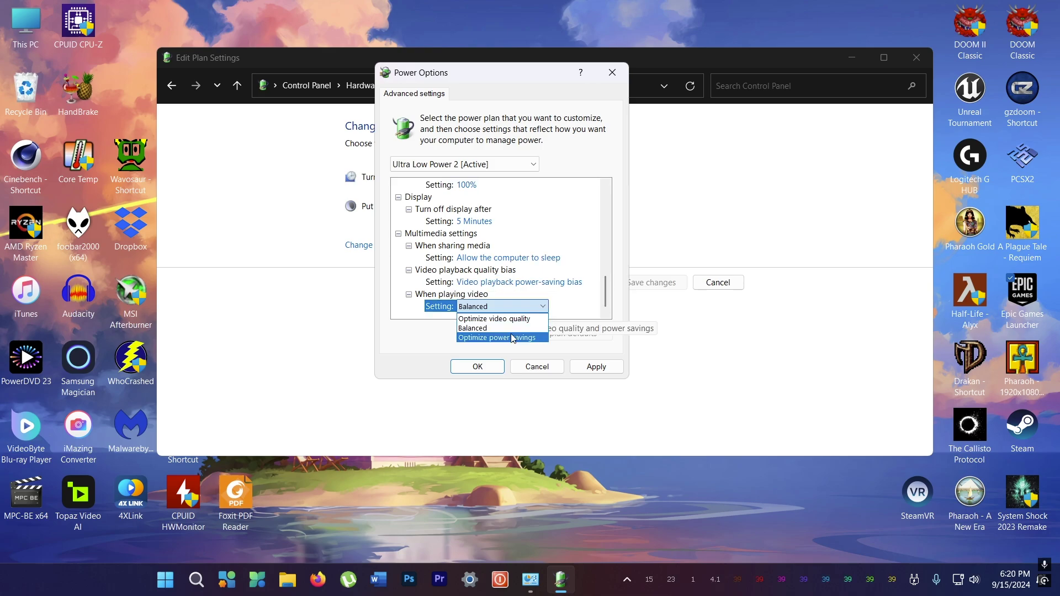
click(501, 340)
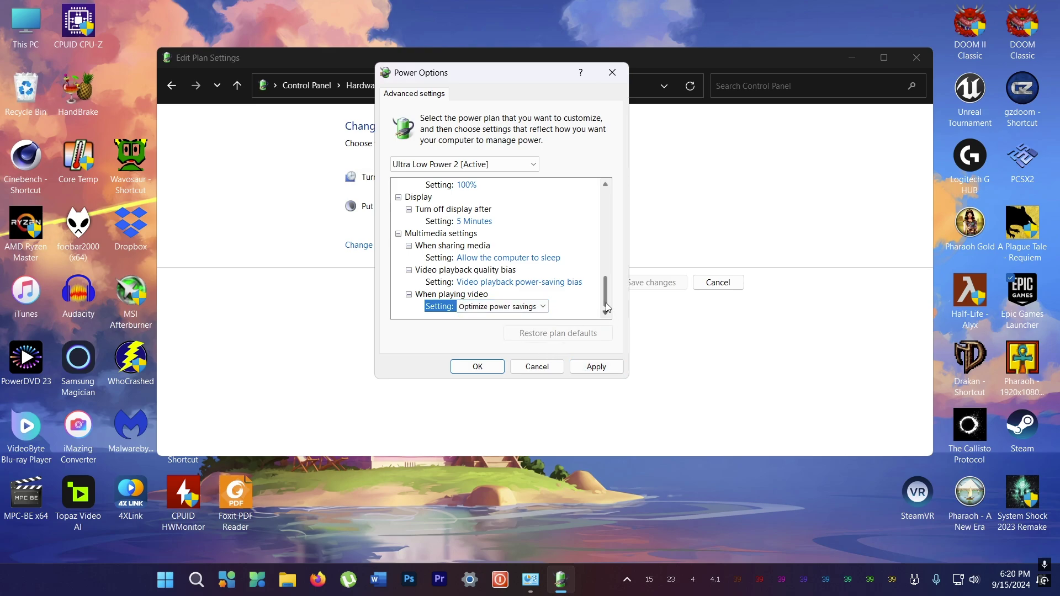
mouse_move(607, 294)
mouse_down()
mouse_move(610, 221)
mouse_move(607, 293)
mouse_up()
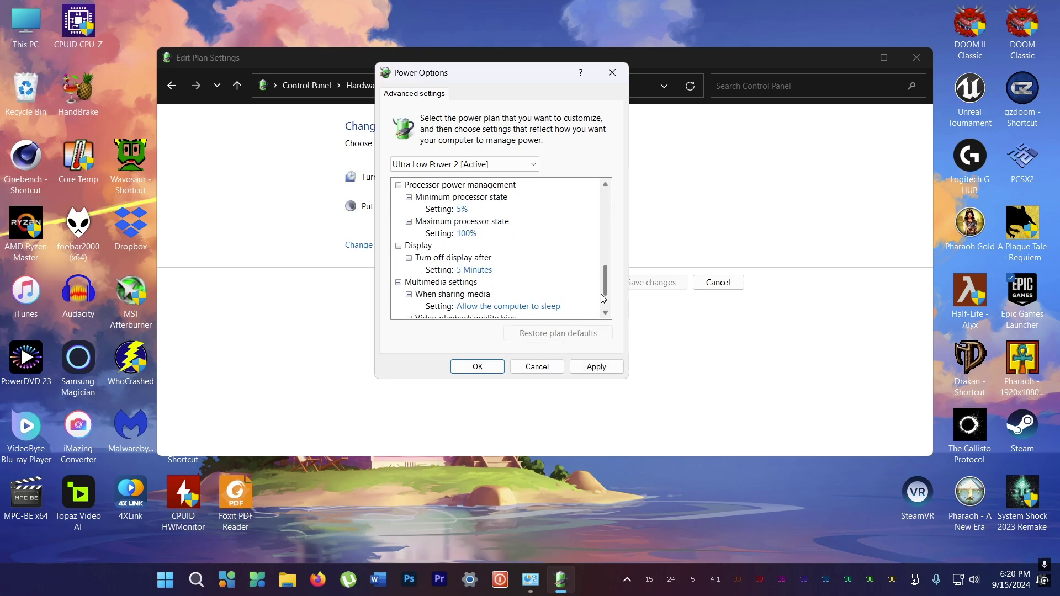
click(597, 367)
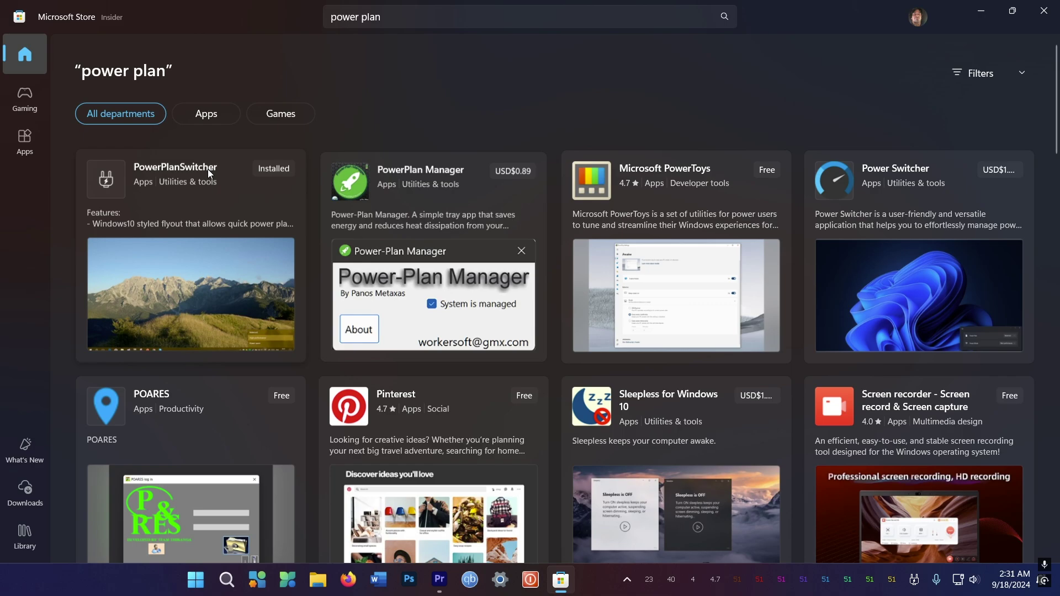
Step: Open the PowerPlanSwitcher card from the Microsoft Store results
click(171, 168)
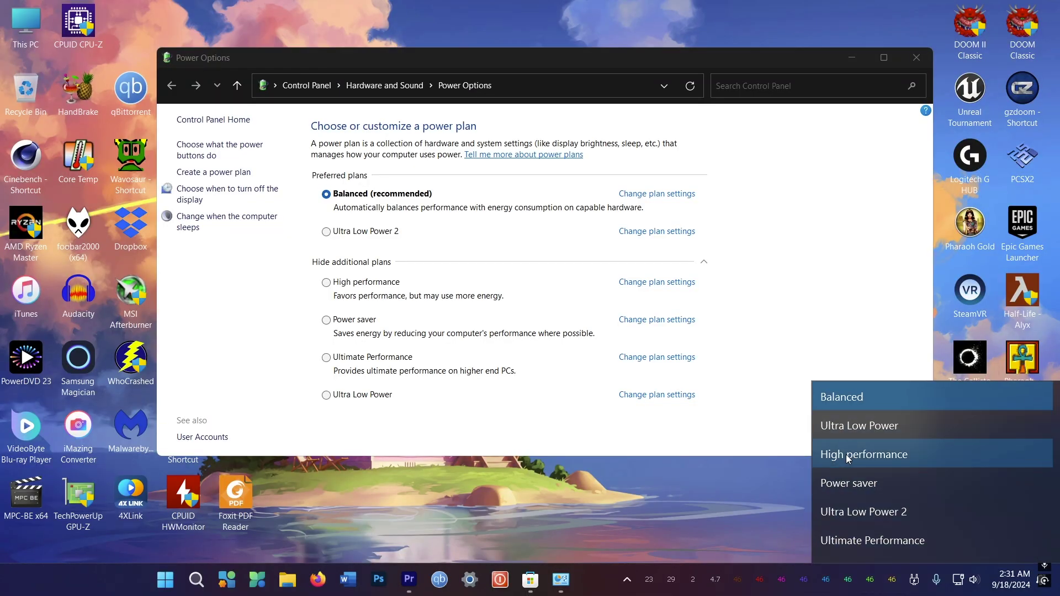
Step: Activate Ultra Low Power 2, then High performance, from the PowerPlanSwitcher flyout
click(848, 517)
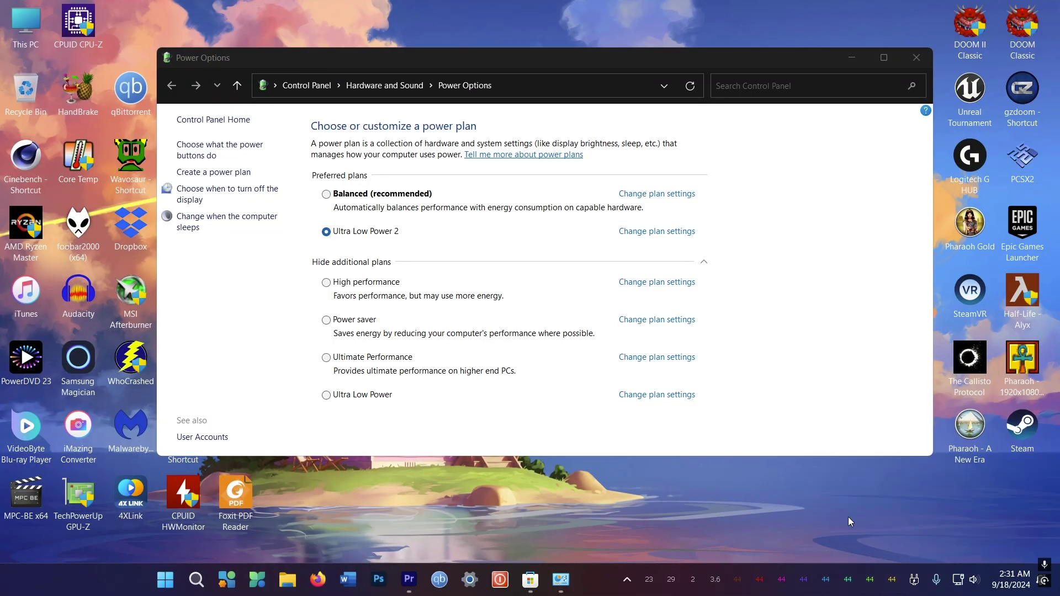
click(915, 580)
click(856, 453)
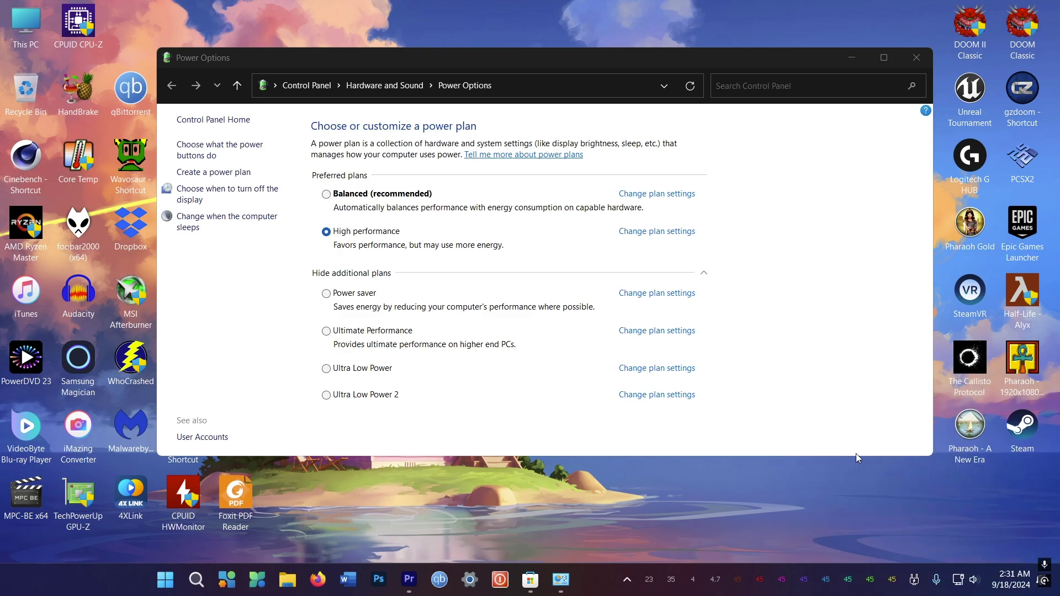